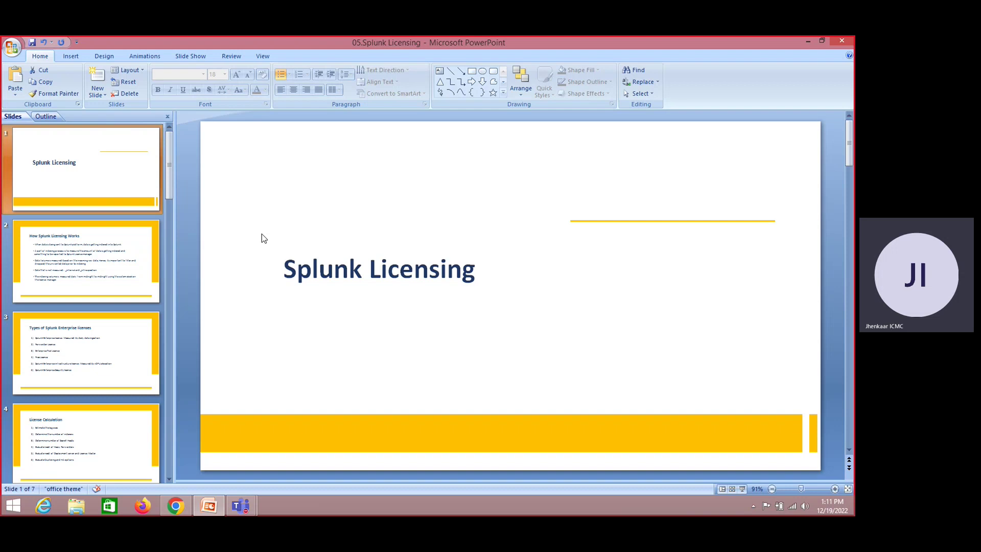
Page through How Splunk Licensing Works to Types of Splunk Enterprise licenses, then bring up Splunk.
left_click(117, 251)
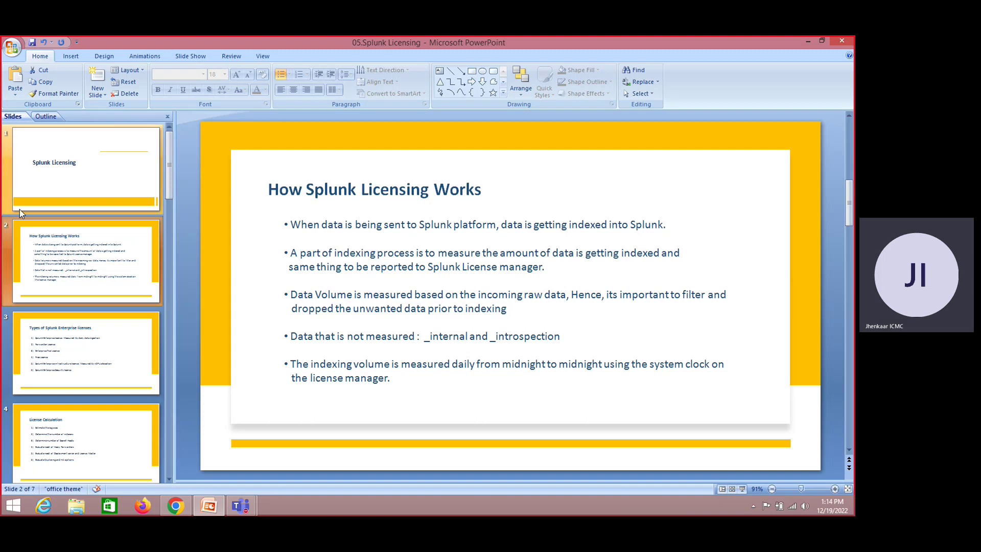
key("Down")
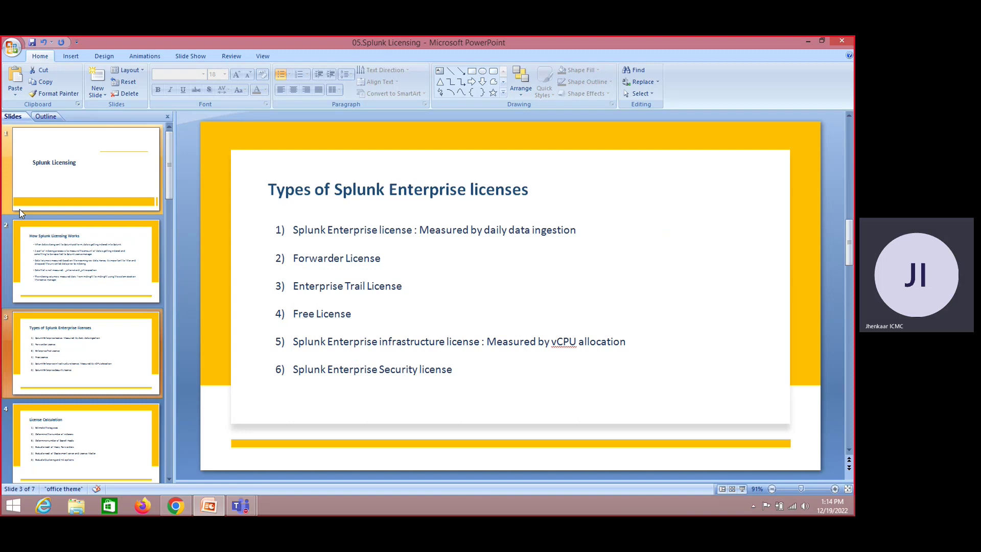
left_click(176, 505)
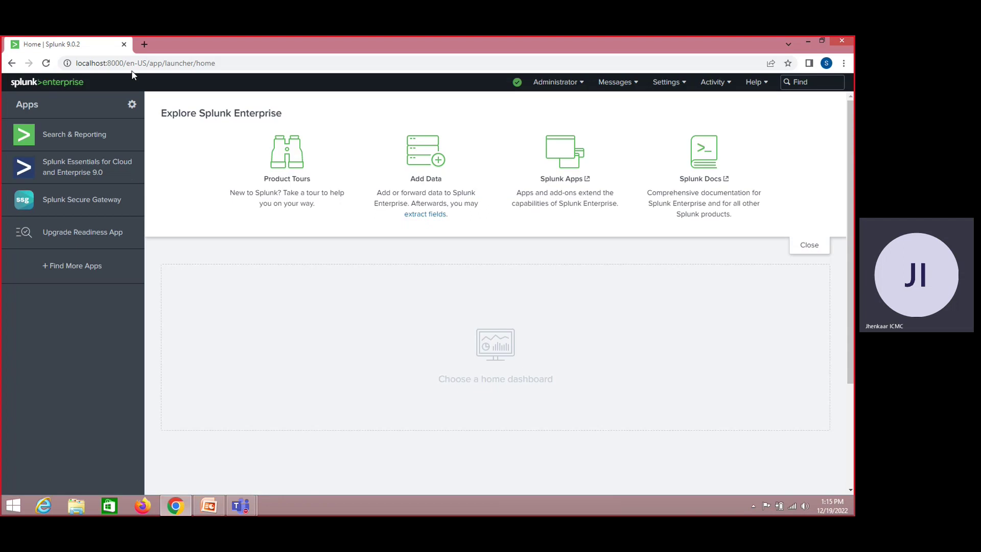
Open Licensing under System in Splunk's Settings menu.
left_click(669, 87)
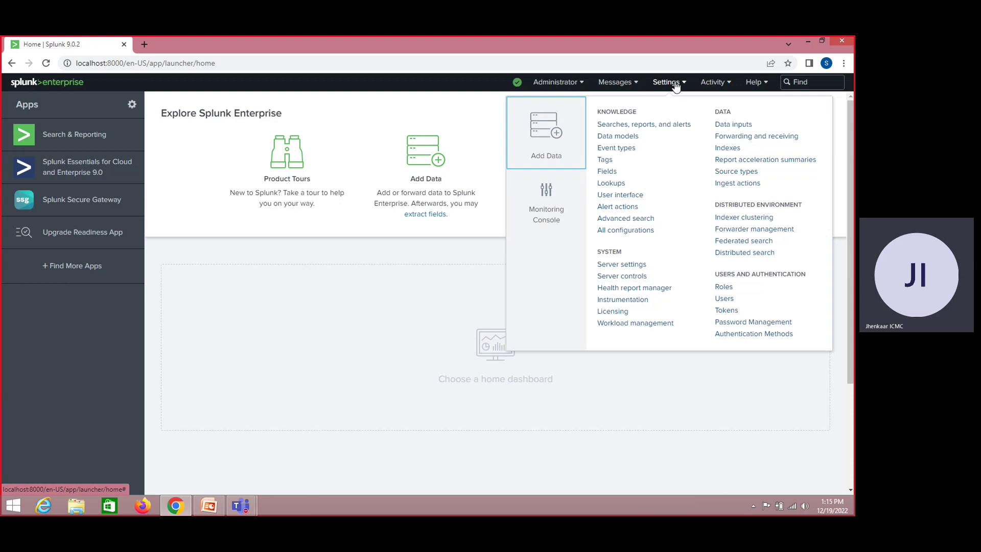
left_click(254, 64)
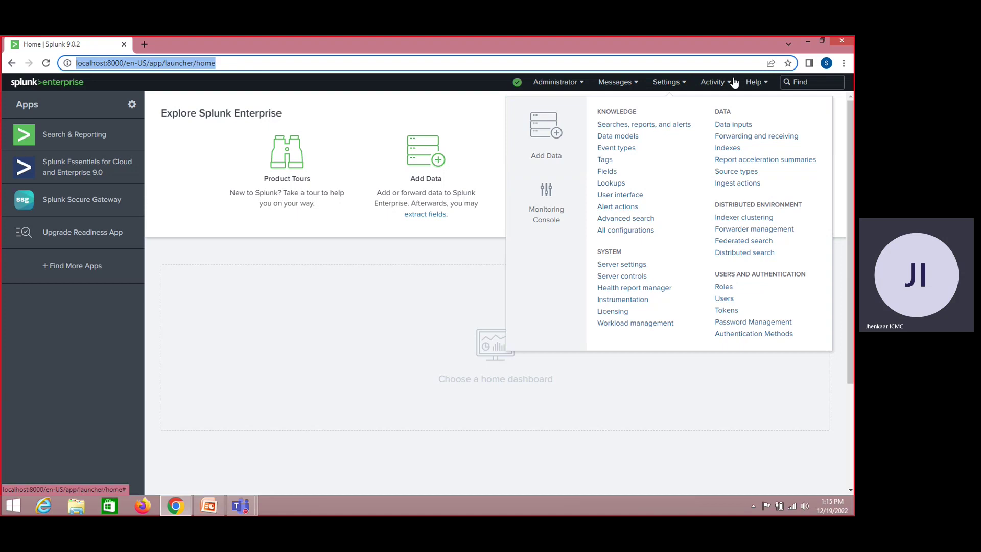
left_click(665, 84)
left_click(665, 84)
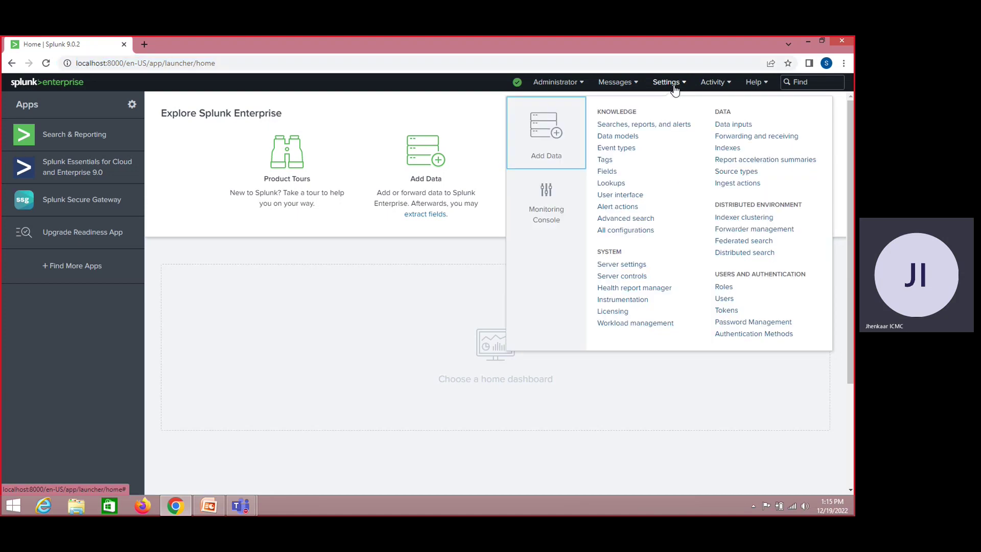
left_click(611, 313)
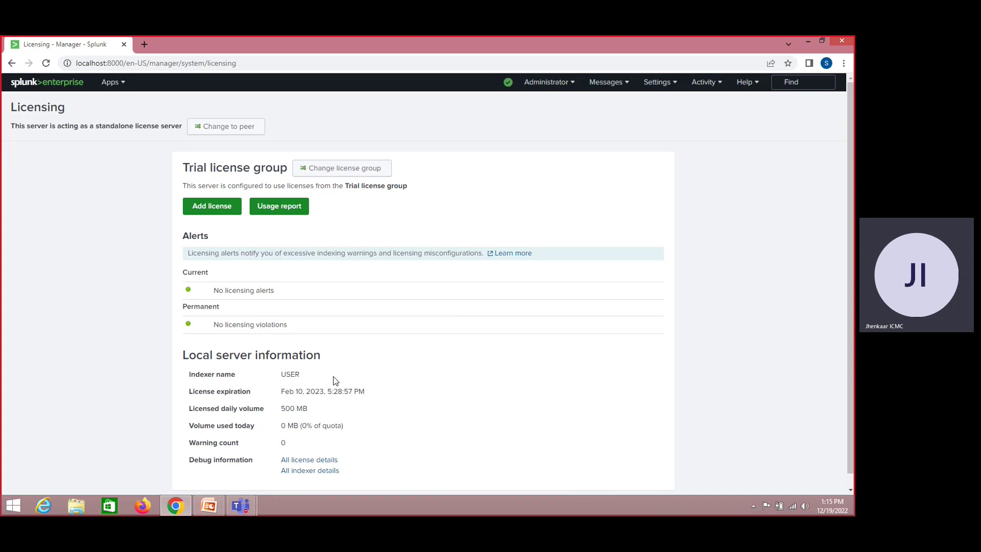
Highlight the trial's expiration, 500 MB daily volume, 0 MB used and 0 warnings, then open Change license group.
left_click_drag(183, 357, 350, 354)
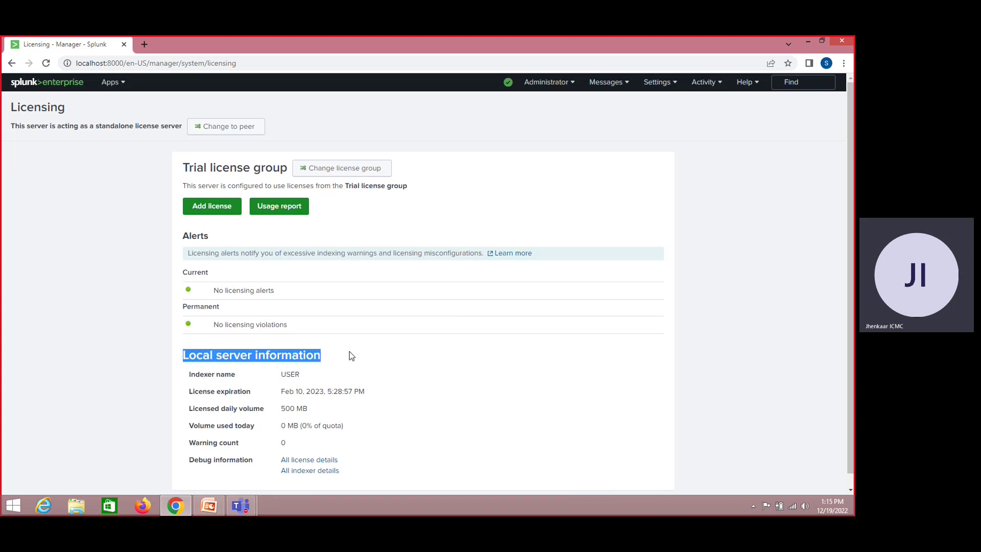
left_click_drag(281, 392, 365, 391)
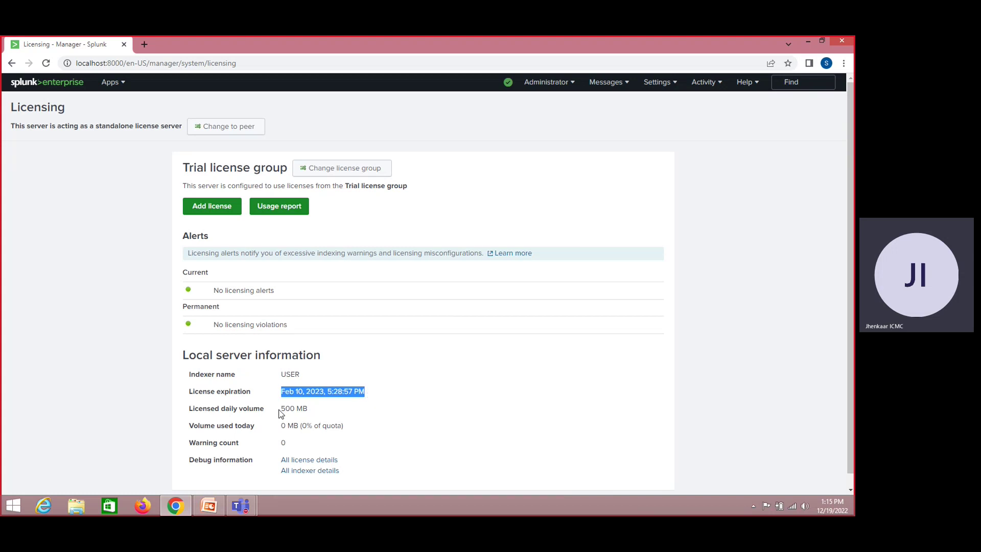
left_click_drag(281, 409, 309, 408)
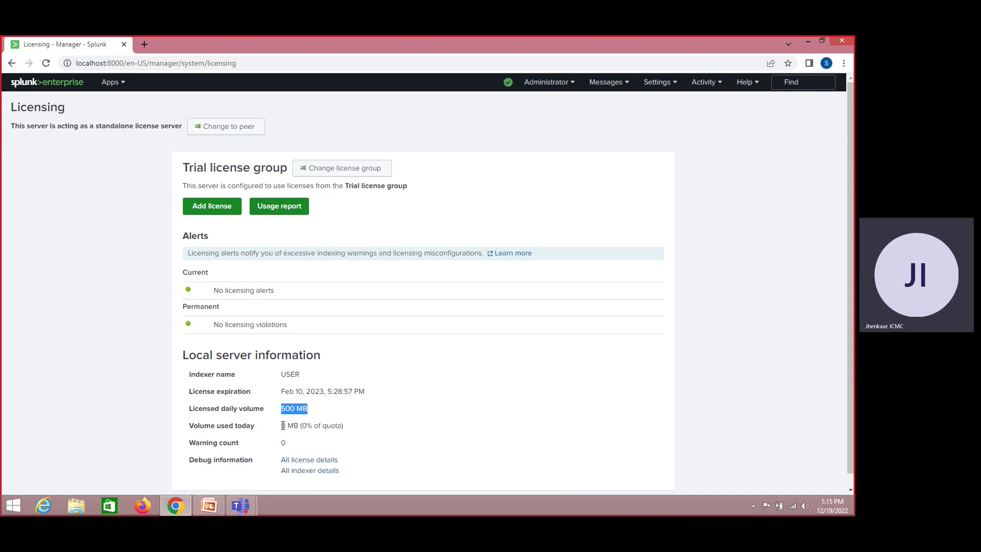
left_click_drag(283, 425, 346, 427)
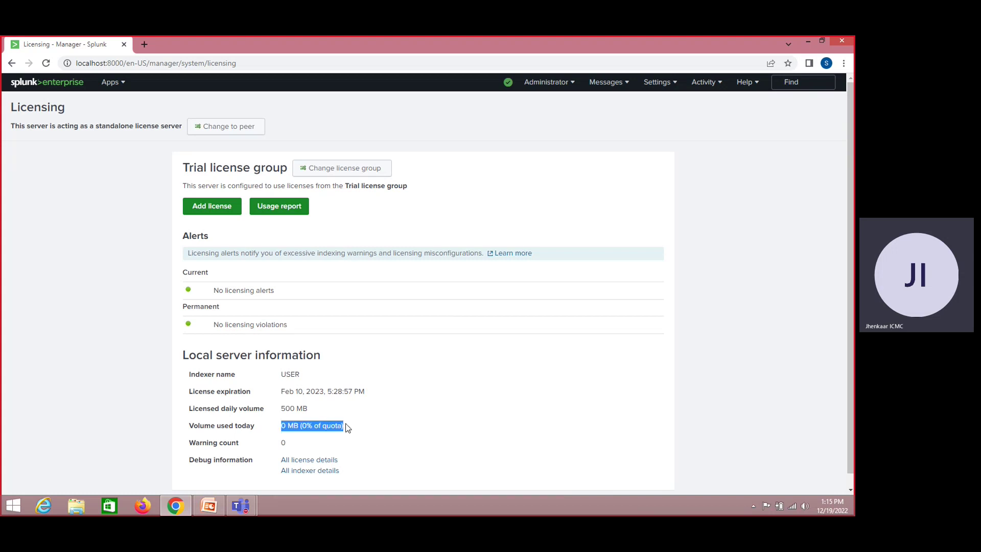
left_click(288, 442)
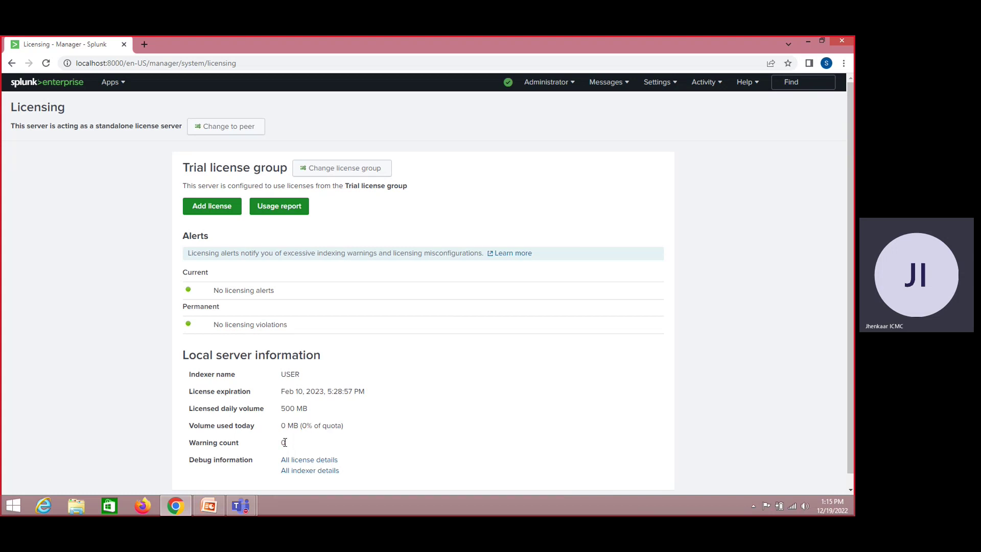
double_click(284, 442)
scroll(638, 393, "down", 1)
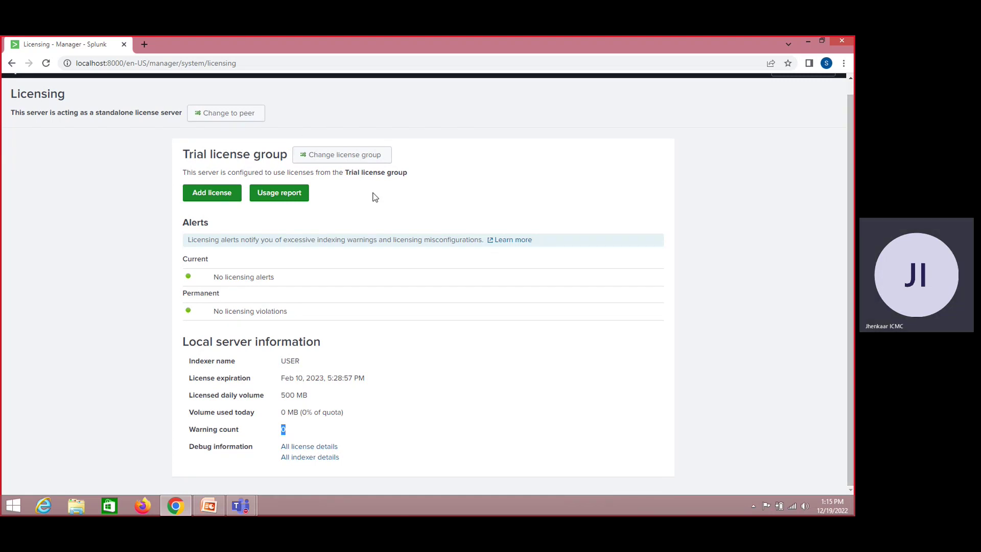
left_click(352, 155)
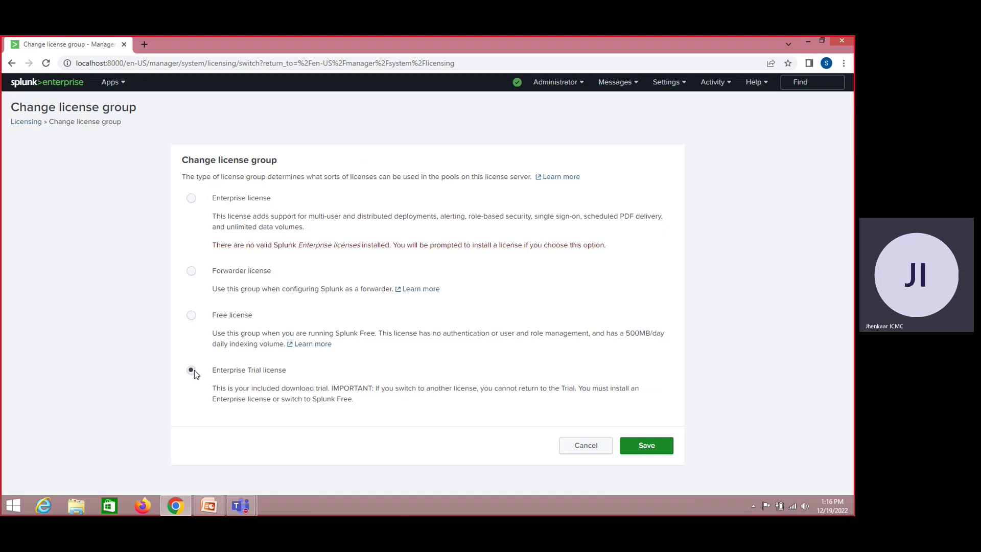
left_click_drag(211, 371, 282, 372)
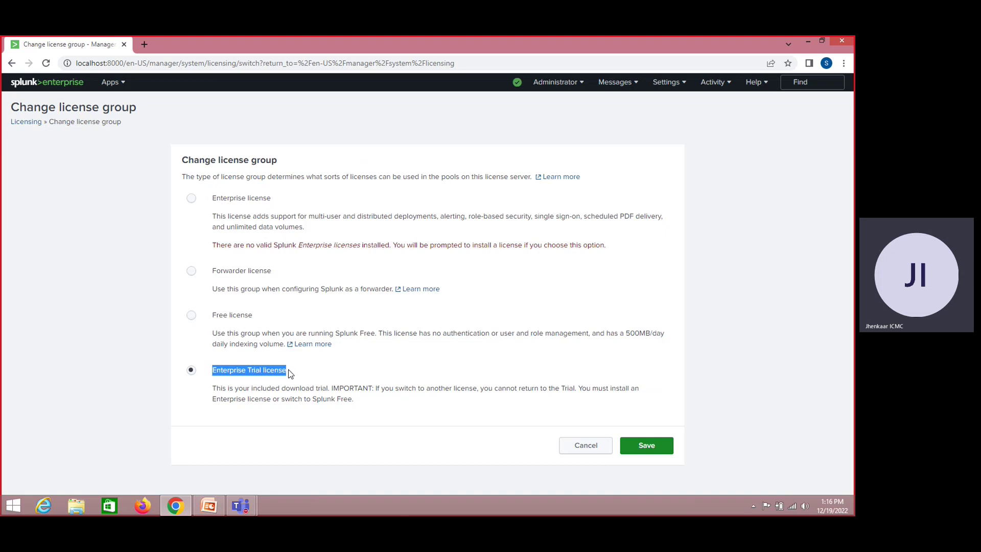
left_click(289, 371)
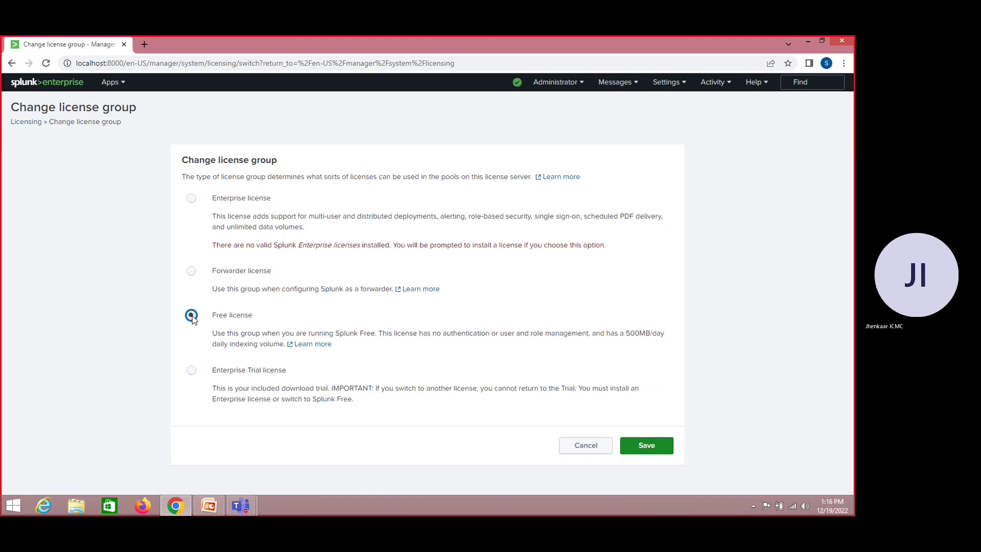
left_click(191, 371)
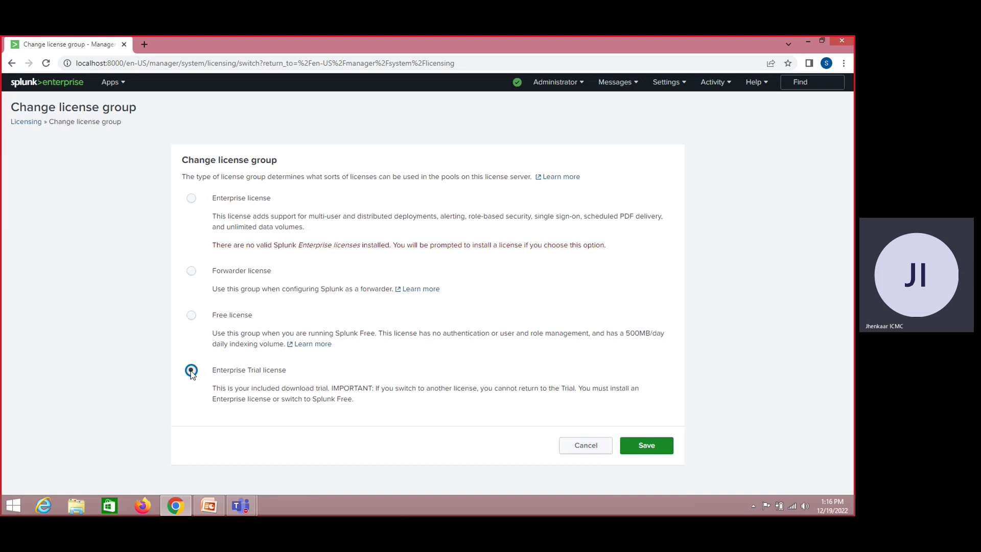
left_click(192, 315)
left_click(192, 370)
Select the Enterprise license radio button on the Change license group page.
left_click(191, 199)
Cancel the group change and bring up Add license's box for pasting license XML.
left_click(582, 448)
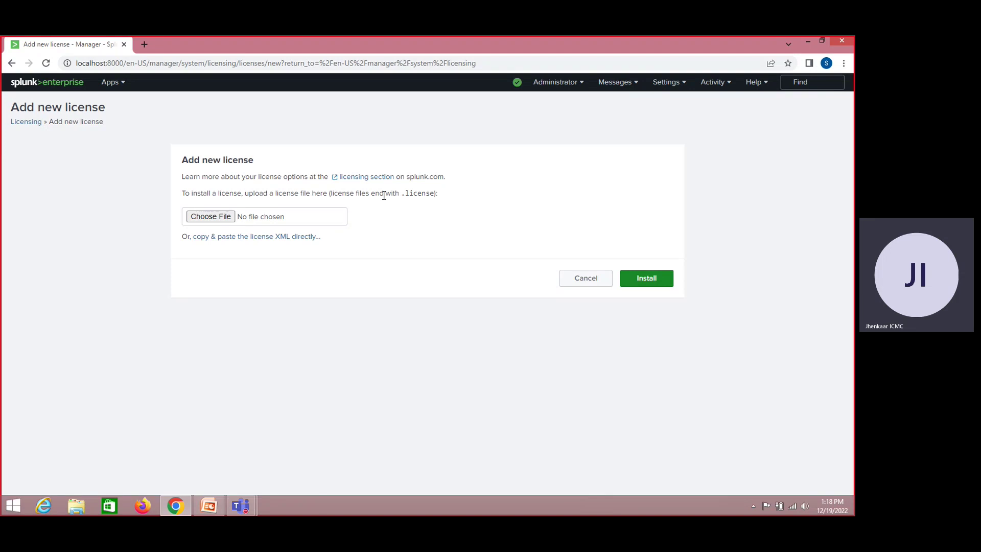
left_click(258, 236)
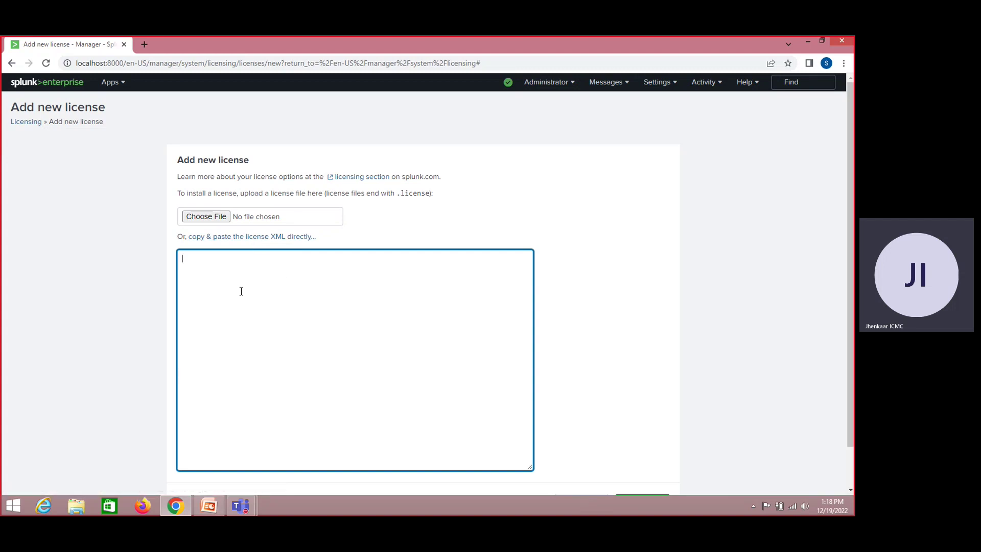
scroll(849, 255, "down", 1)
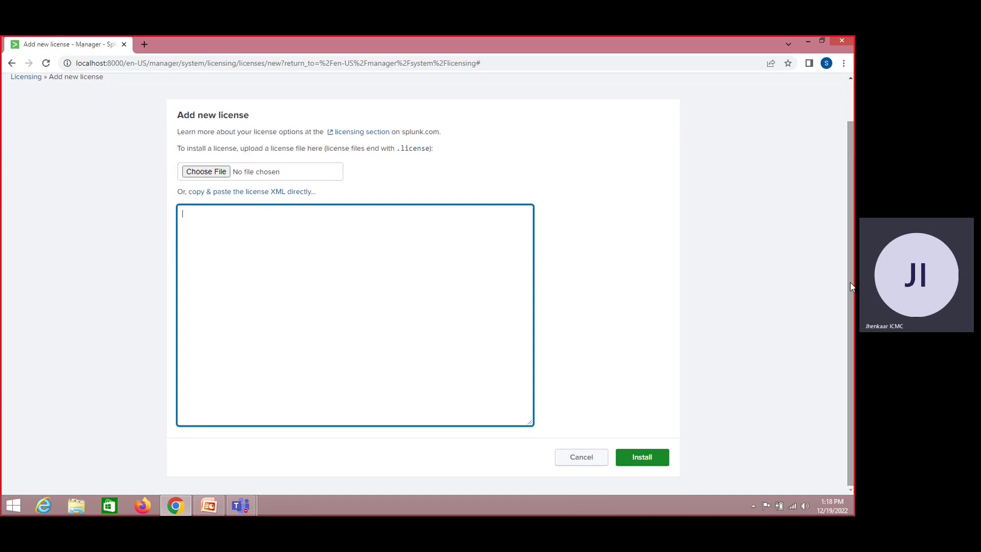
Cancel adding a license, then choose Change to peer on the Licensing page.
left_click(595, 461)
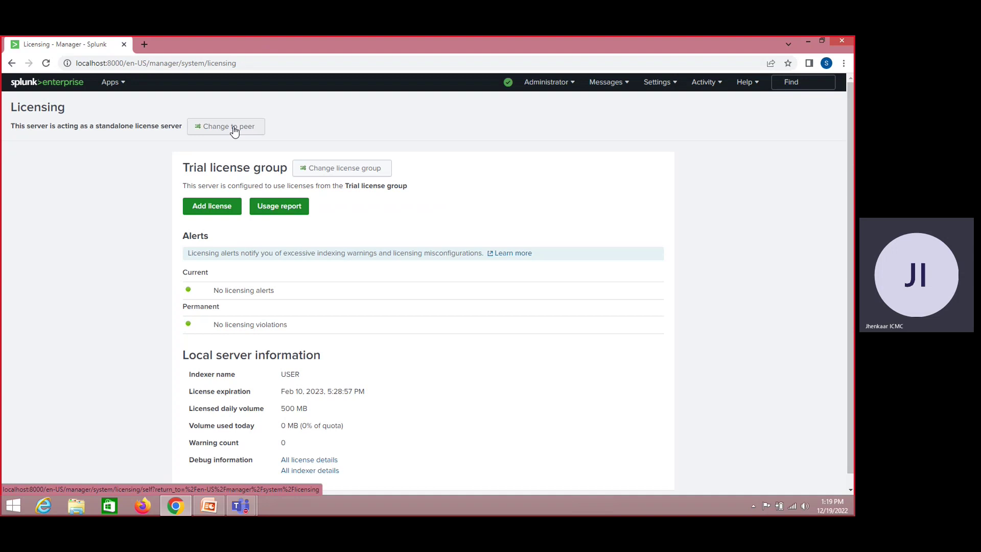
left_click(234, 129)
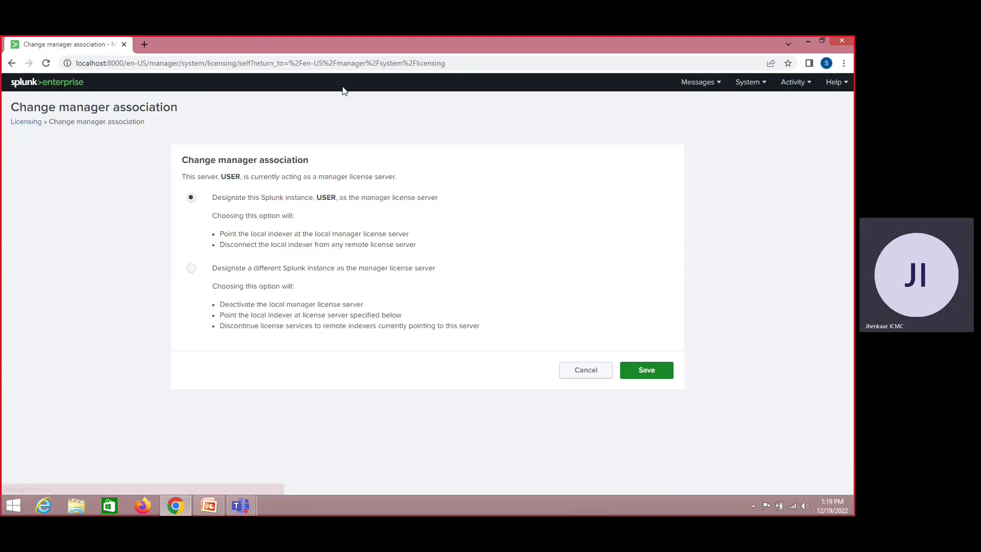
left_click(192, 268)
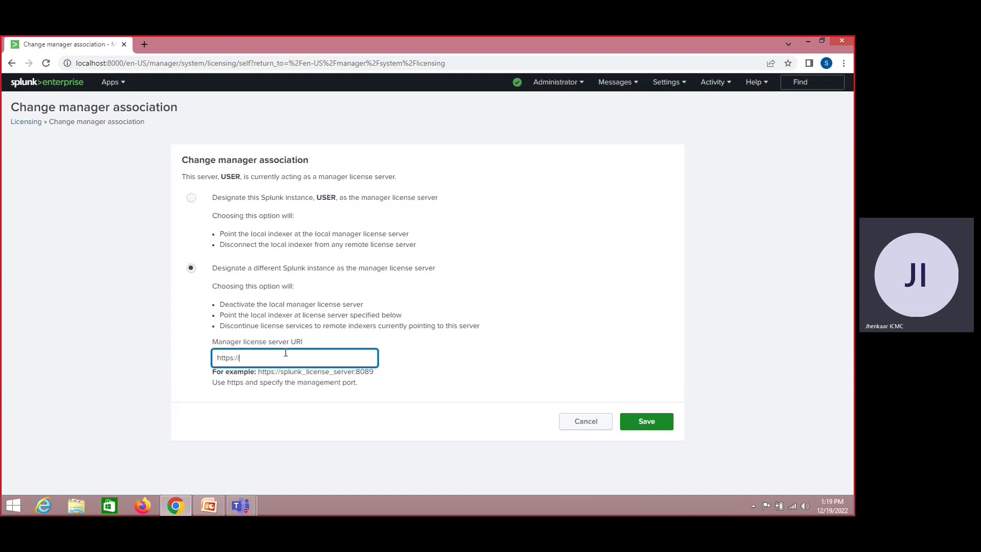
left_click_drag(222, 342, 300, 342)
left_click(306, 348)
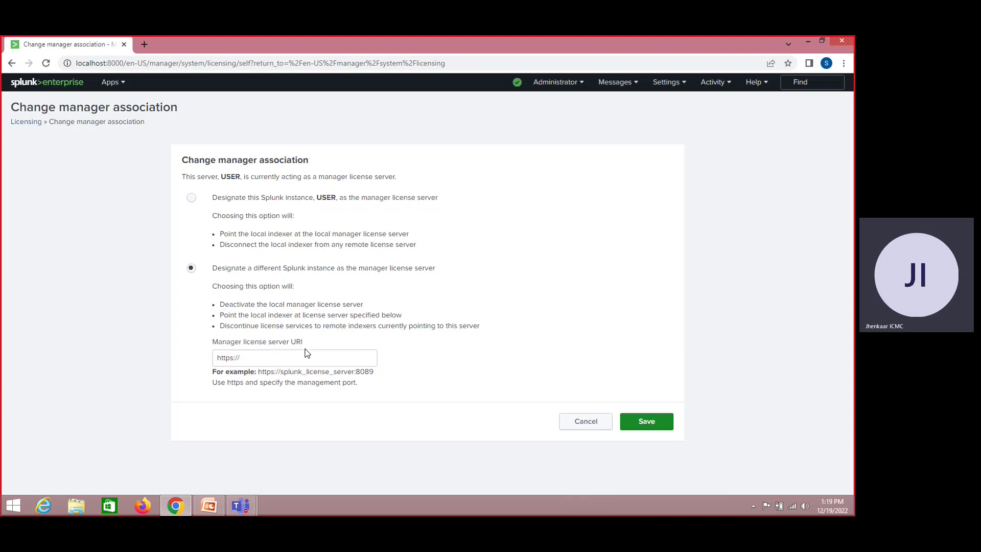
left_click(277, 355)
type("10.20.30")
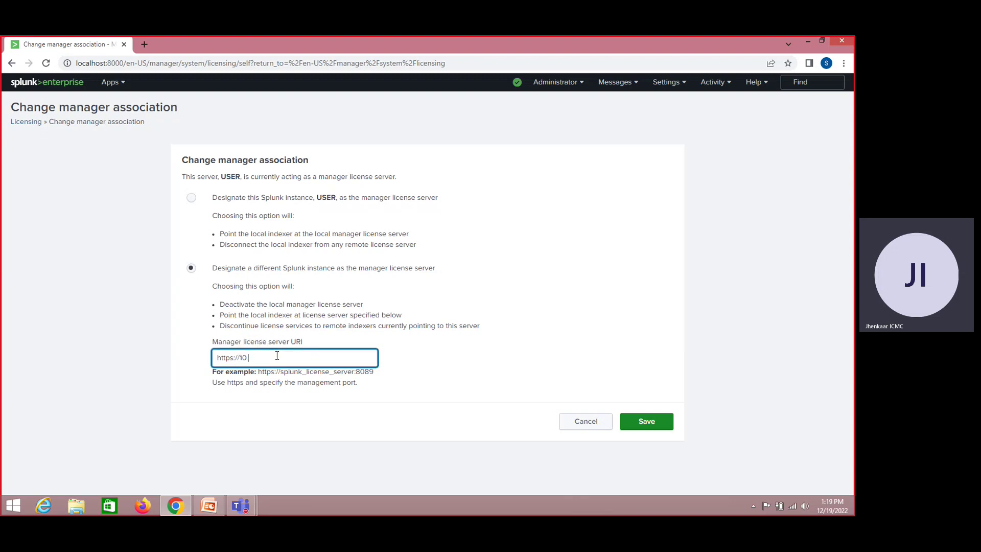
type(".40:8089")
left_click_drag(320, 358, 236, 366)
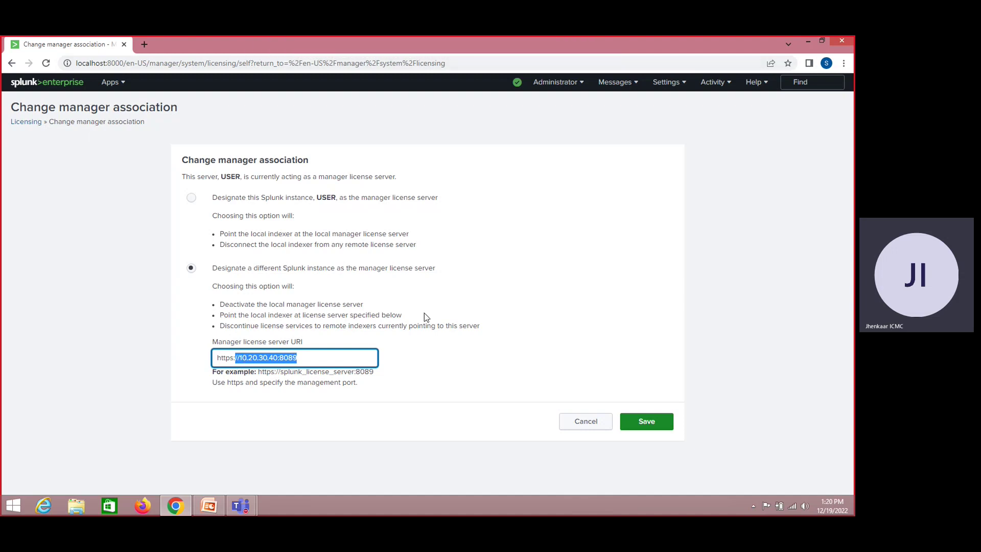
left_click(589, 424)
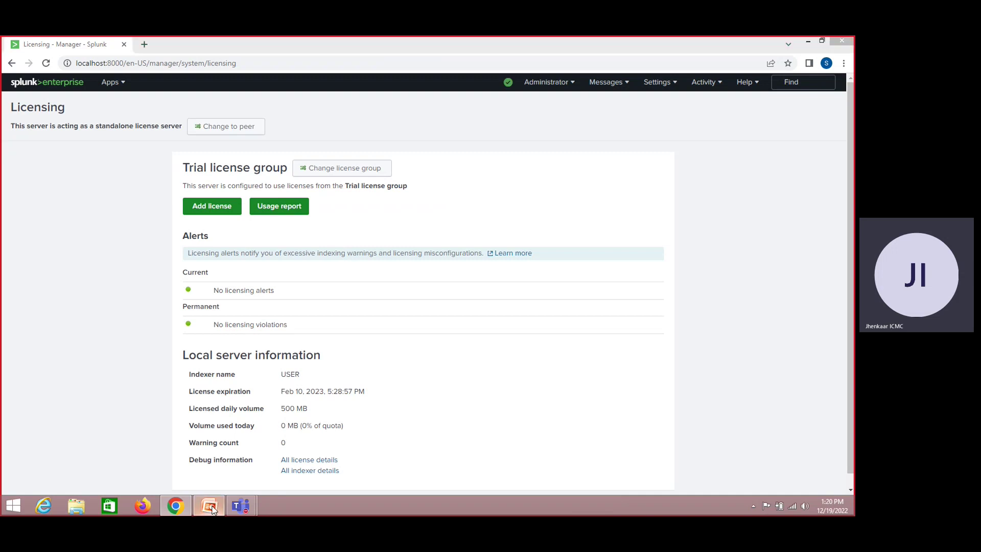
left_click(212, 508)
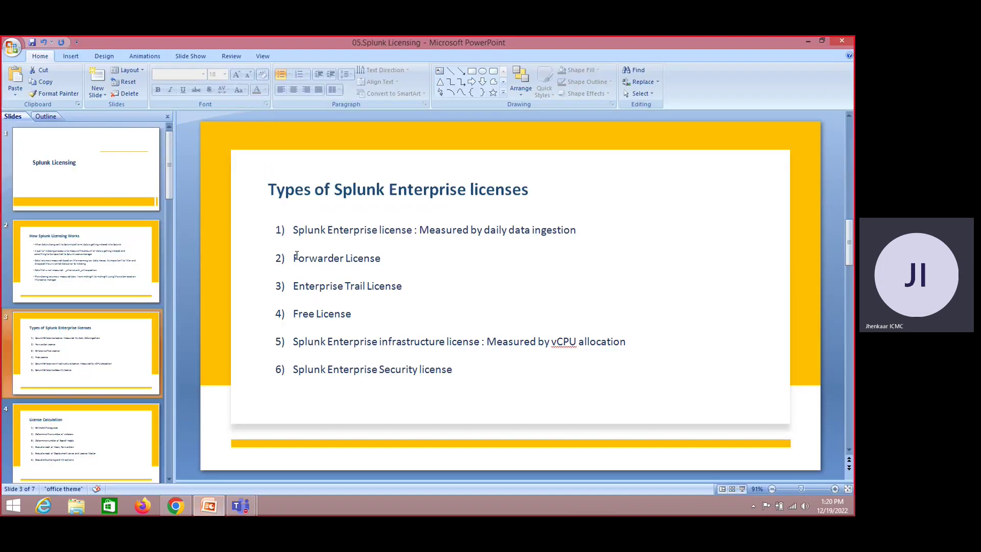
In Splunk, review the license group options, highlighting Forwarder license, then cancel and return to PowerPoint.
key("alt+Tab")
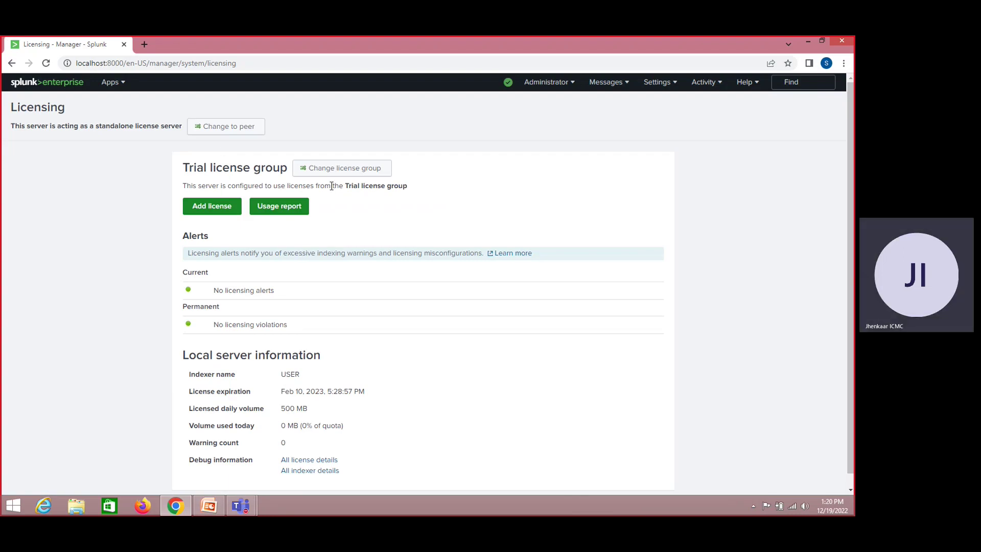
left_click(368, 170)
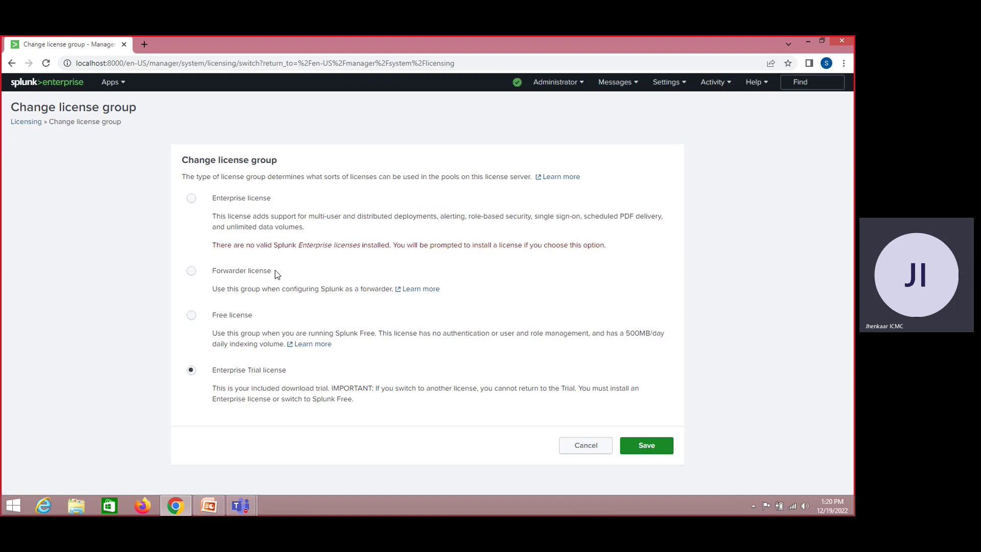
left_click_drag(275, 270, 214, 273)
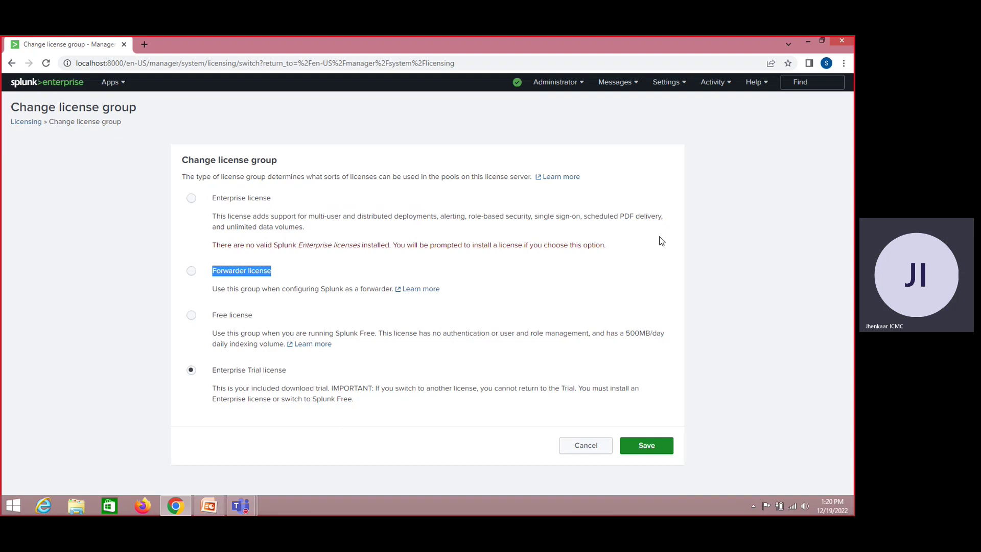
left_click(585, 445)
left_click(210, 505)
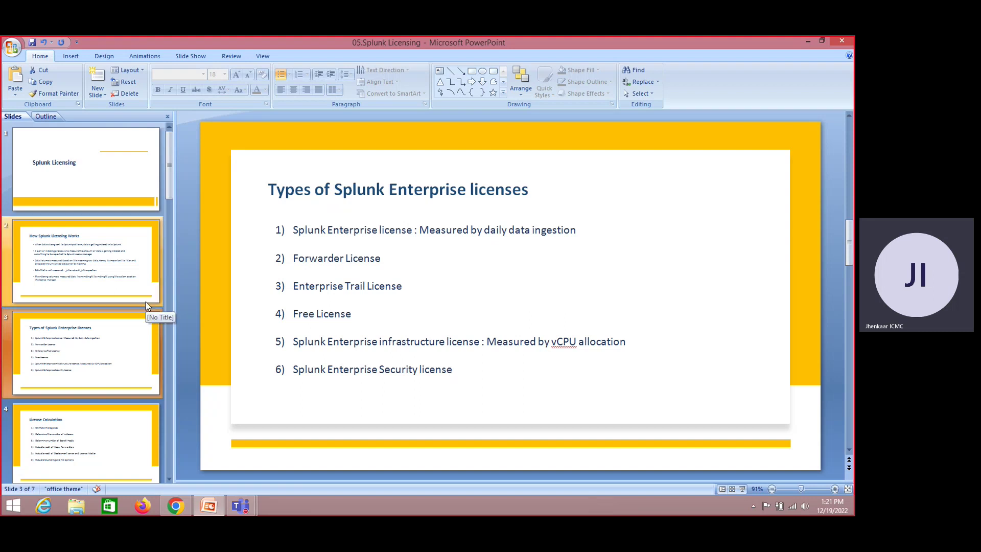
key("Page_Down")
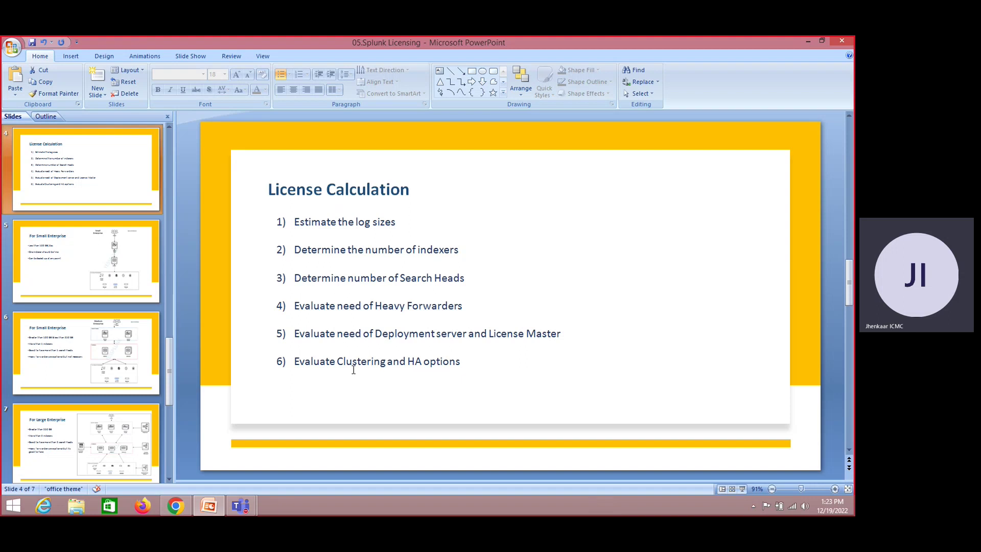
Scroll past License Calculation to slide 5, For Small Enterprise (under 100 GB/day).
scroll(353, 369, "down", 1)
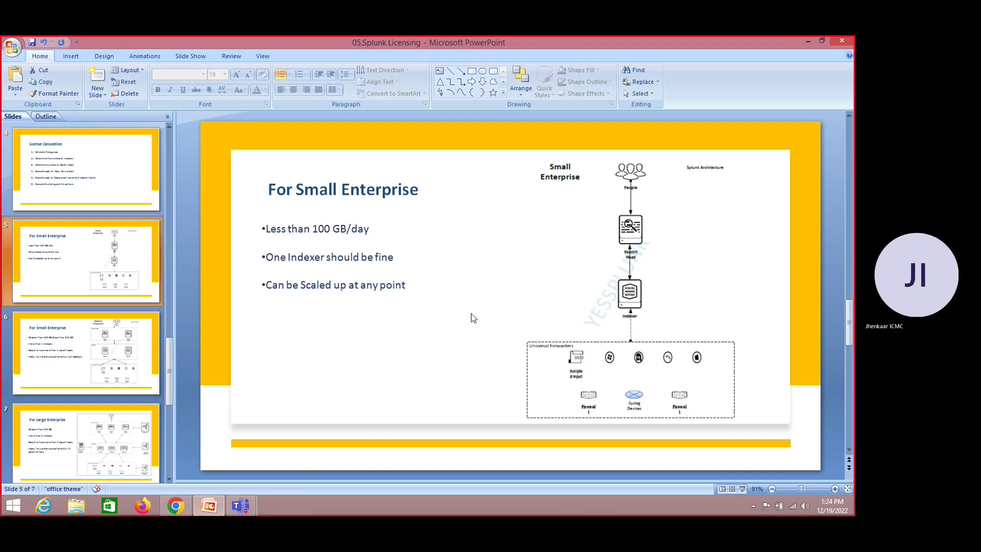
Scroll on to slide 6, the 100–250 GB Medium Enterprise sizing slide.
scroll(470, 317, "down", 1)
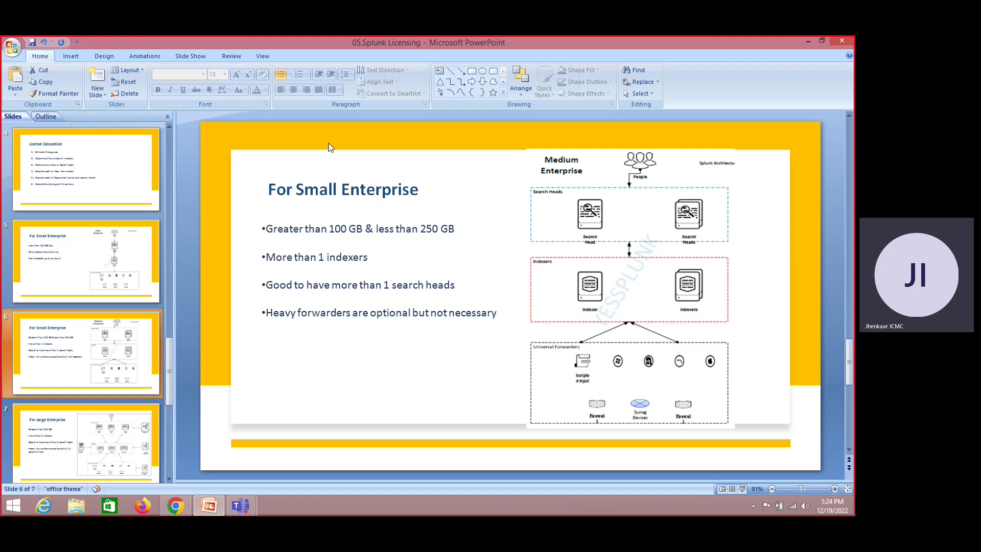
Replace 'Small' with 'Medium' in slide 6's title, then scroll to slide 7, For Large Enterprise.
double_click(316, 194)
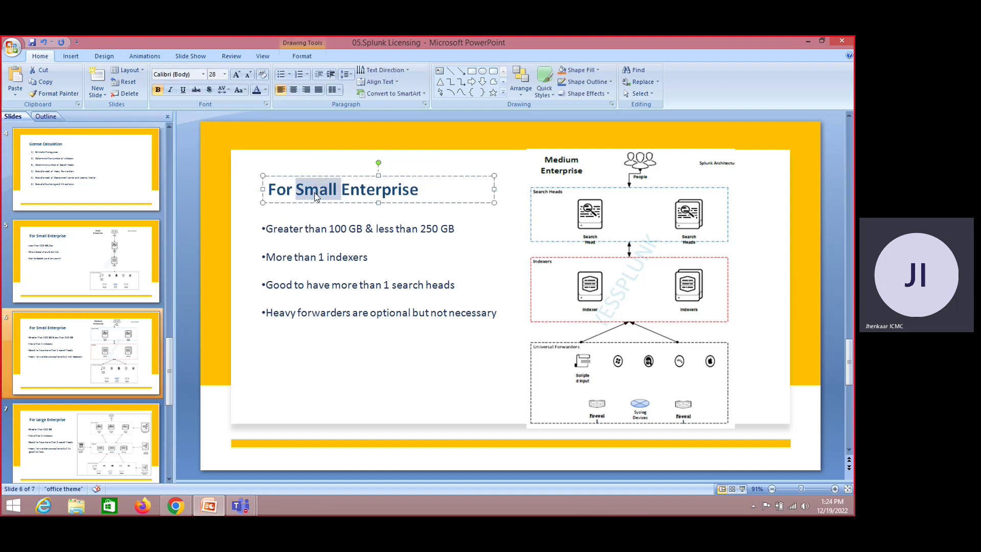
type("Me")
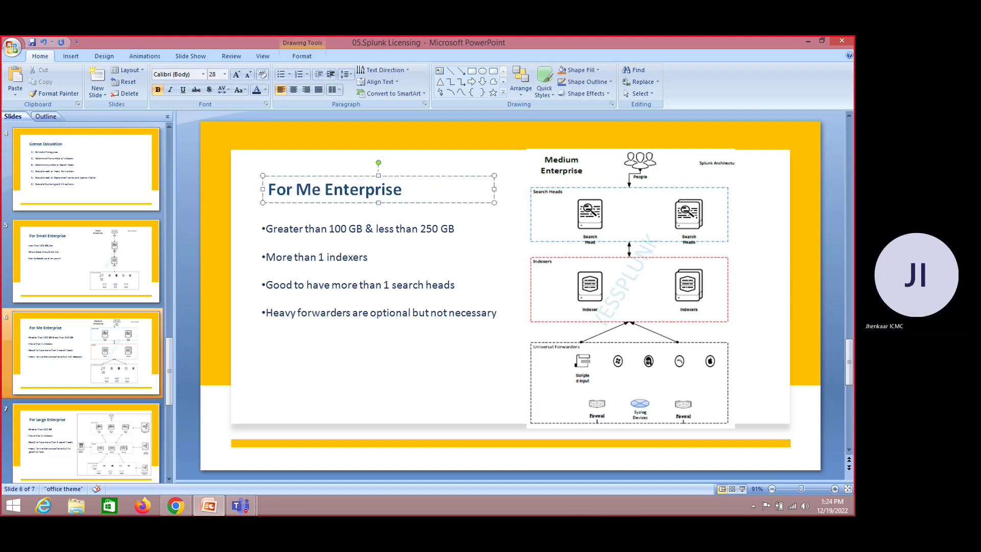
type("dium")
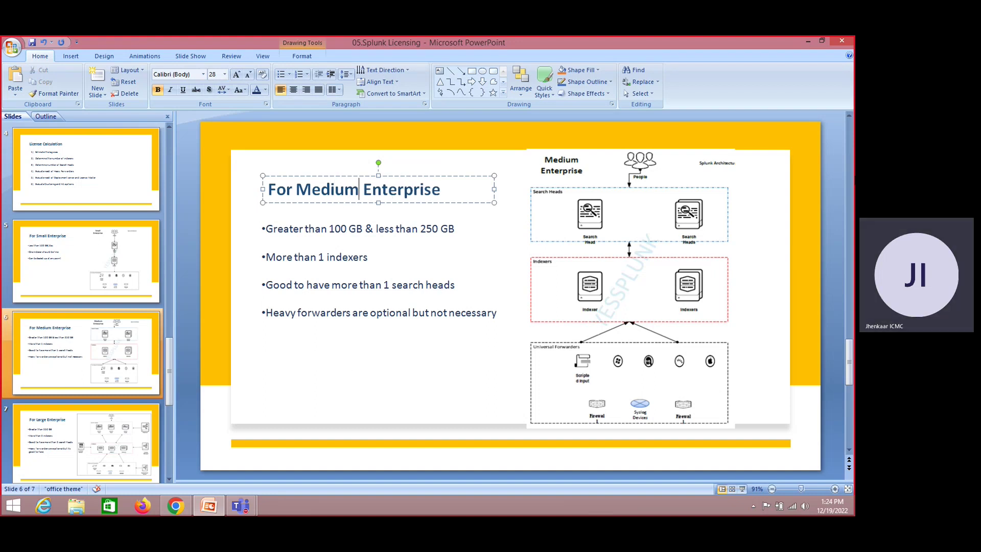
left_click(837, 244)
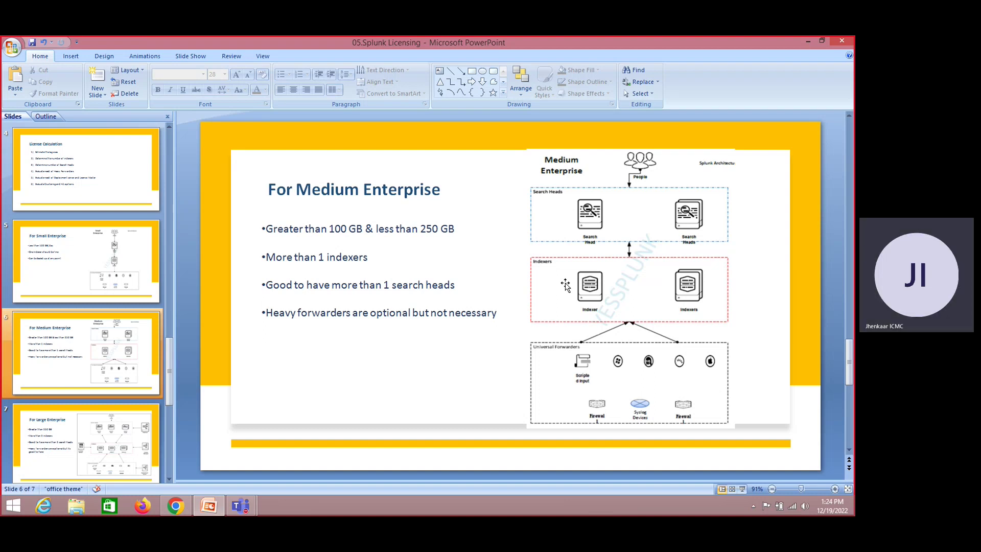
scroll(565, 284, "down", 1)
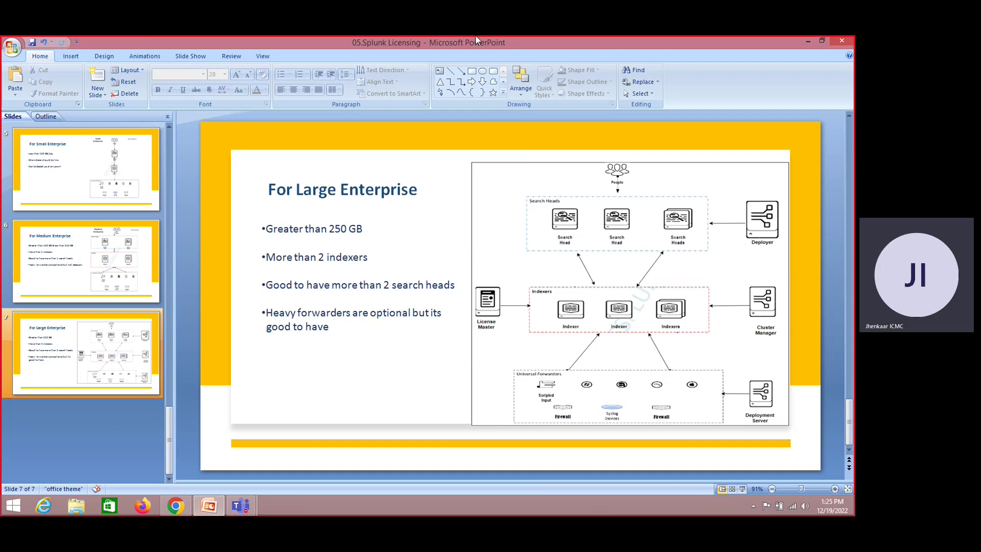
Advance to slide 7, 'For Large Enterprise', listing heavy forwarders as optional beside the architecture diagram.
mouse_move(477, 35)
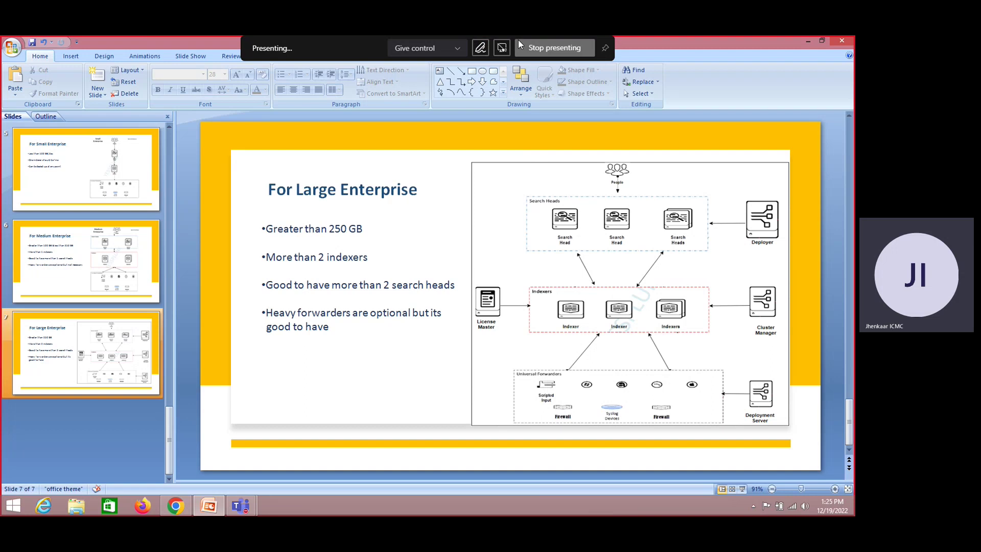